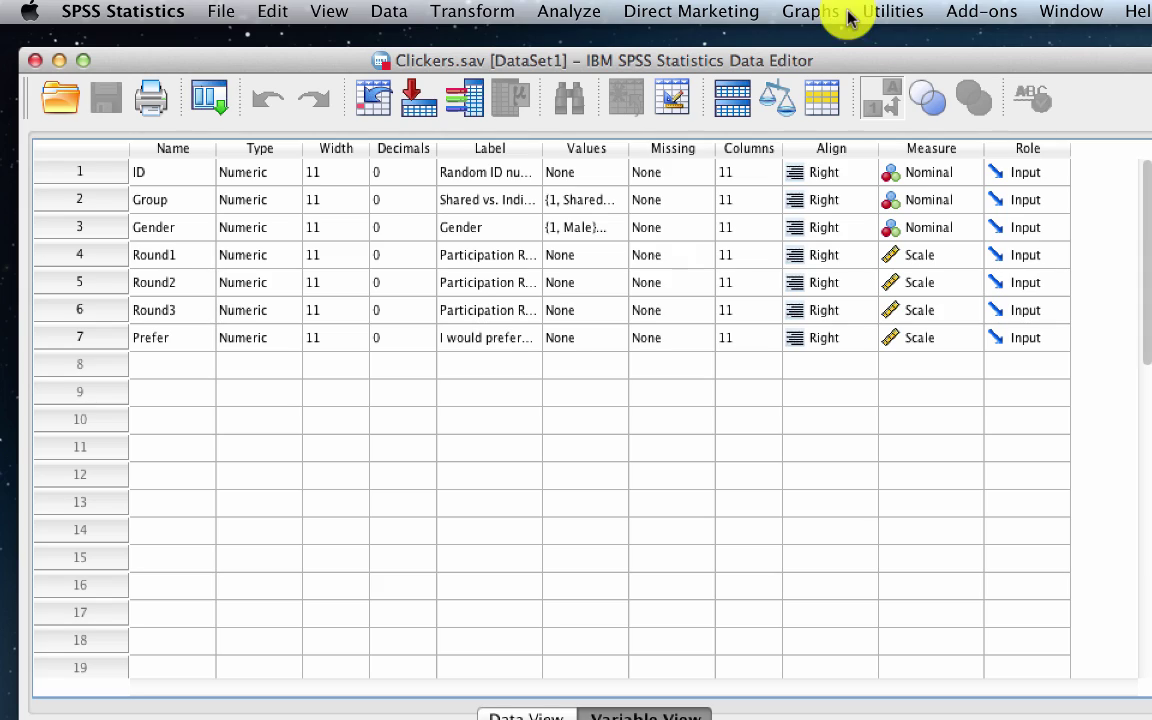
# Step: Open a cleared Chart Builder and place a Simple Bar chart from the Bar gallery on the preview canvas
pyautogui.click(805, 12)
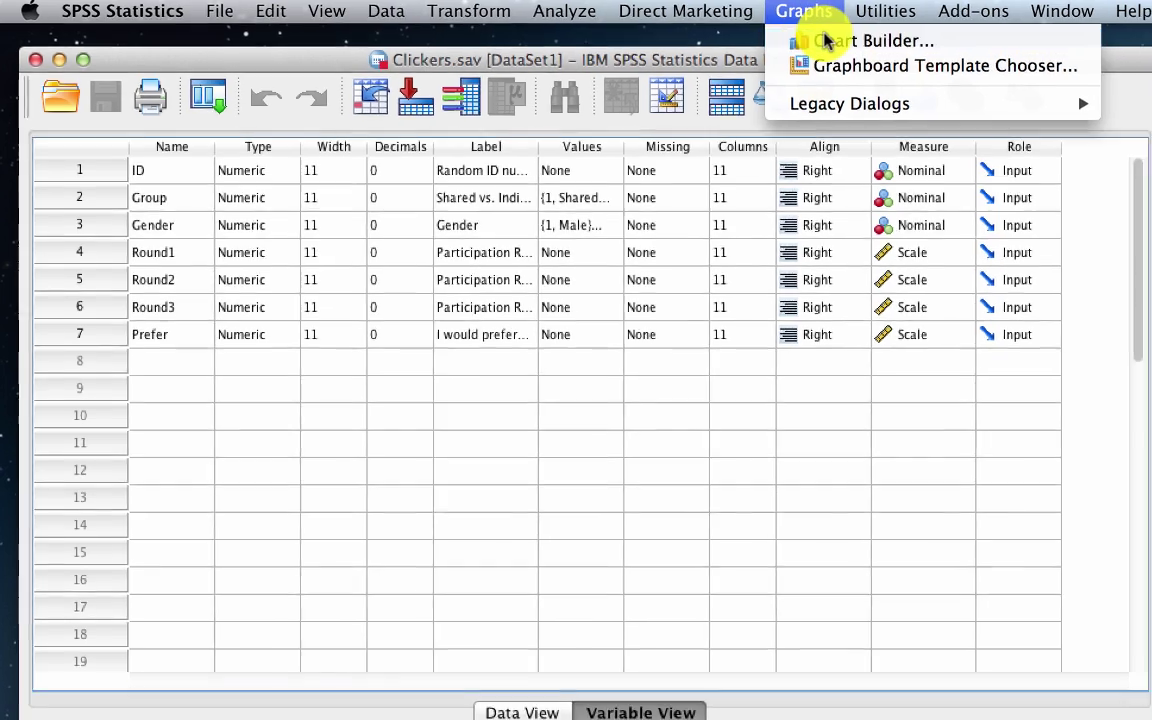
pyautogui.click(840, 41)
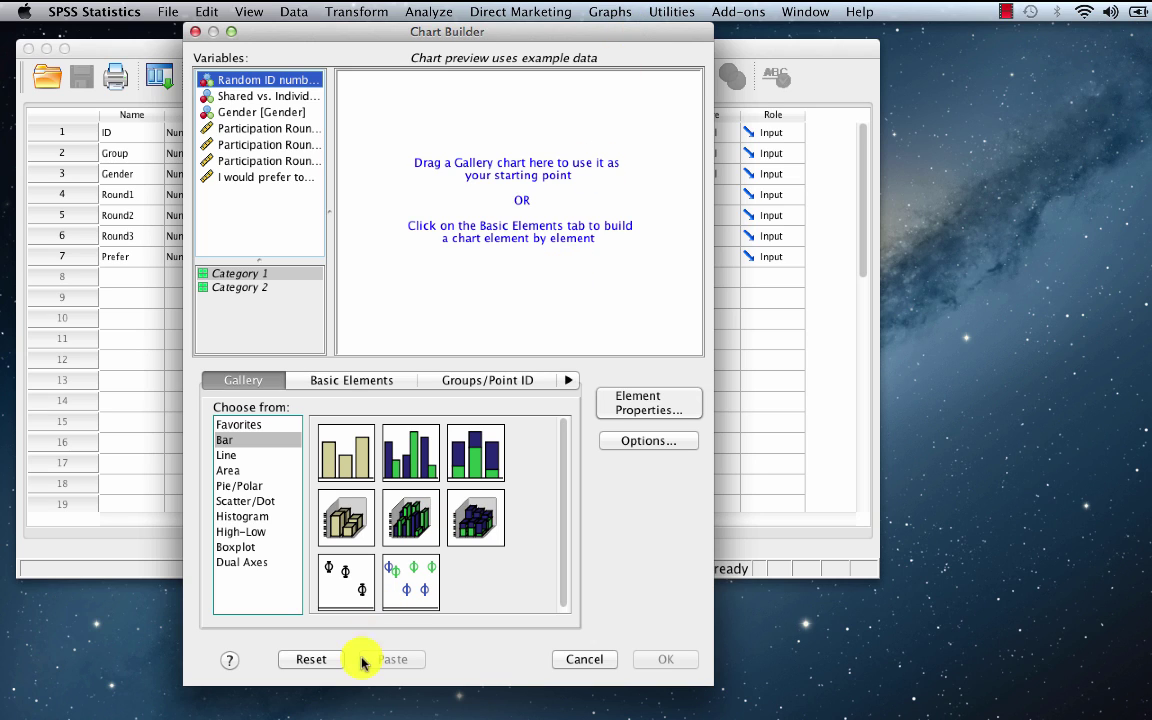
pyautogui.click(325, 664)
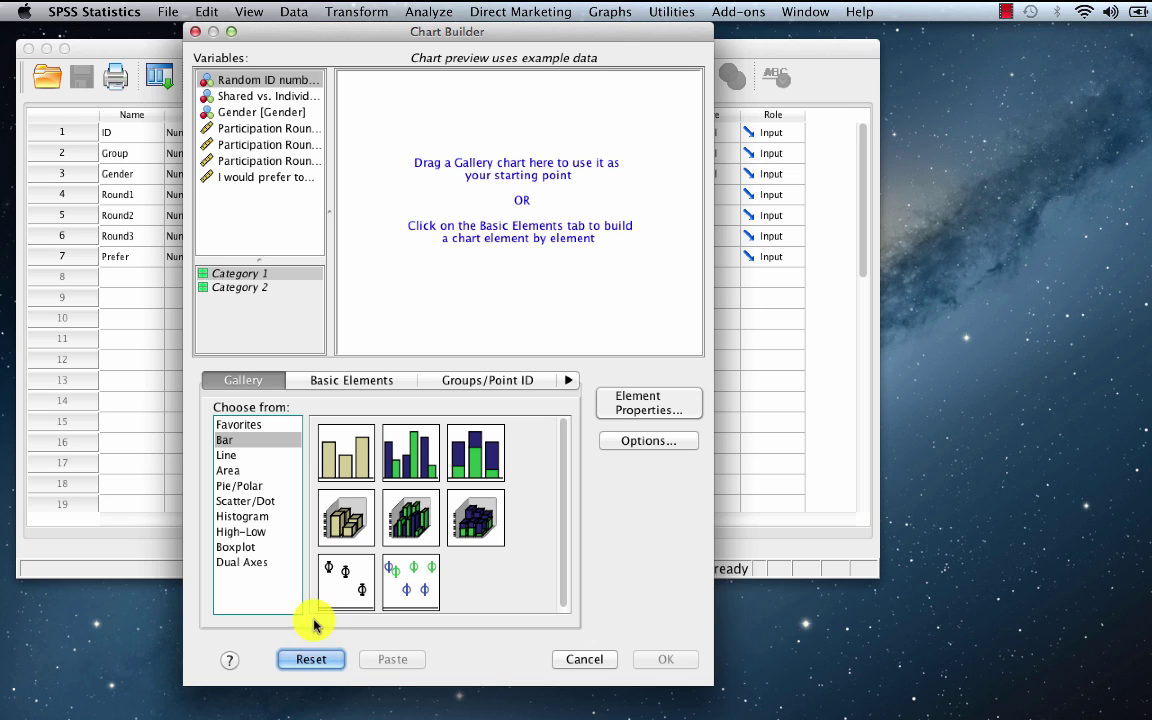
pyautogui.click(233, 442)
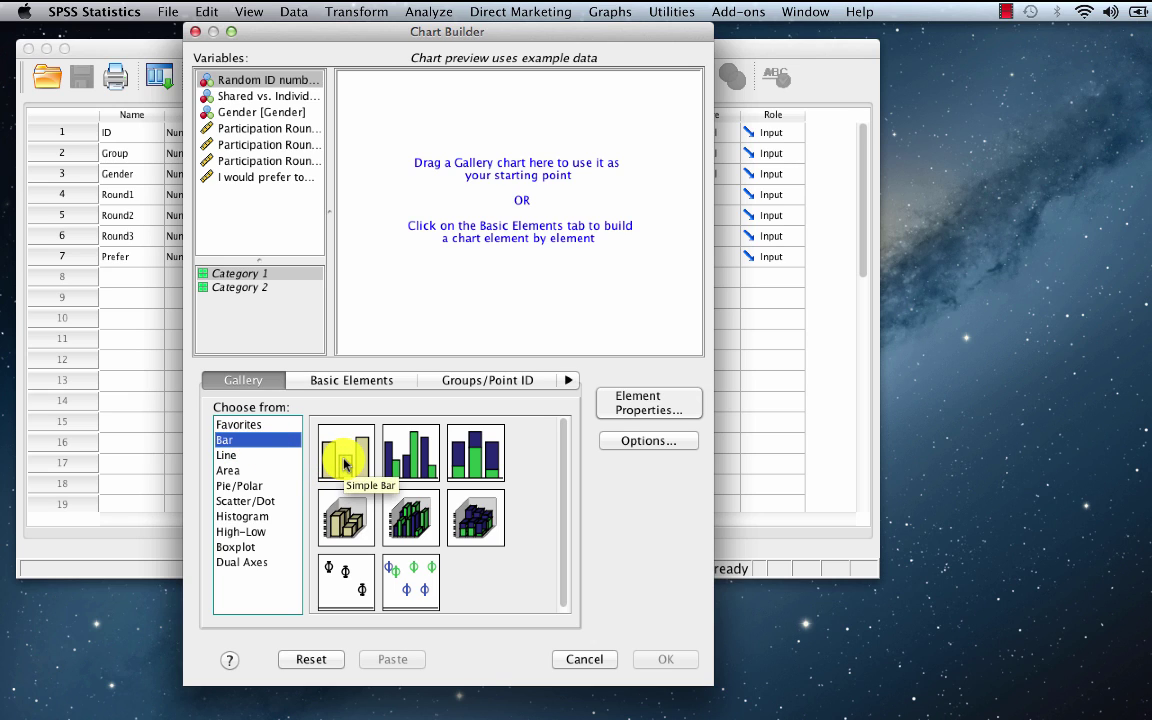
pyautogui.moveTo(338, 440); pyautogui.dragTo(497, 236)
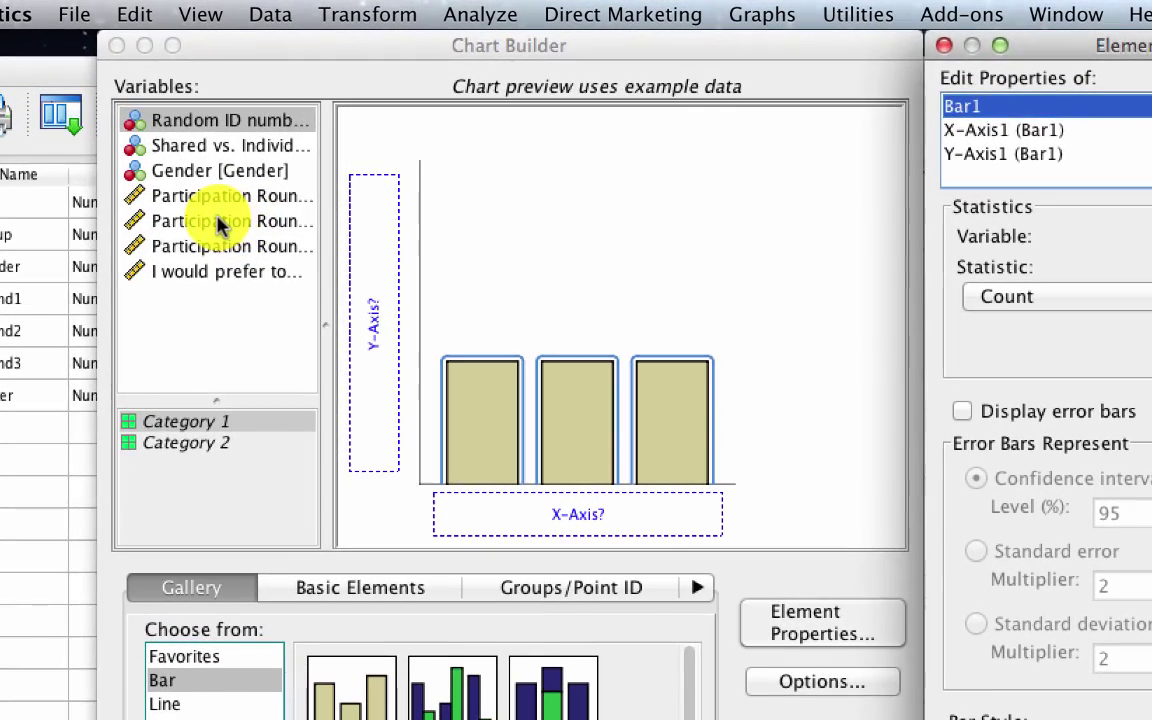
# Step: Switch the variable list to variable names and back to variable labels
pyautogui.rightClick(264, 146)
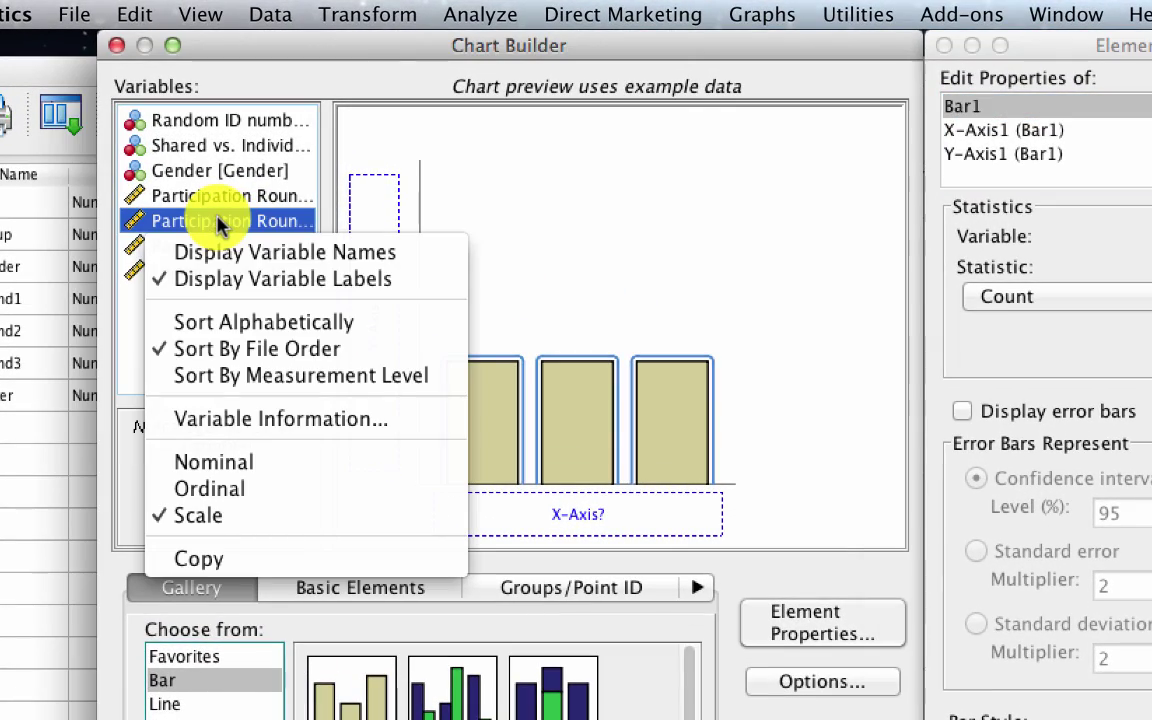
pyautogui.click(246, 255)
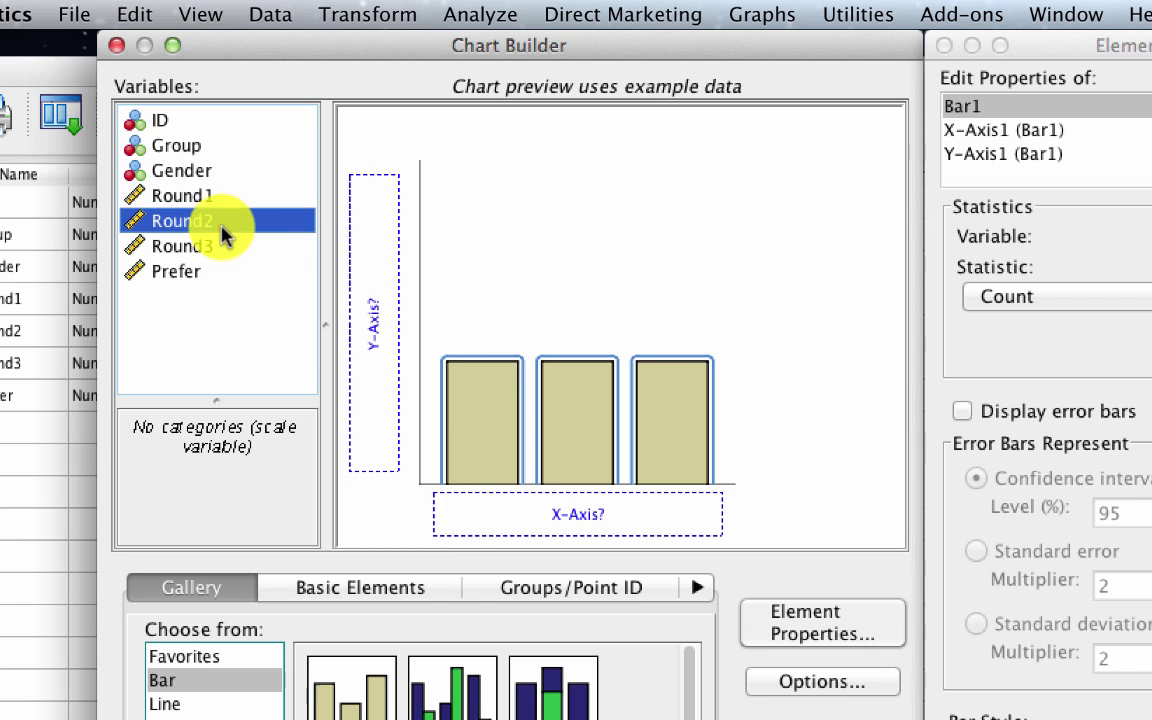
pyautogui.rightClick(208, 222)
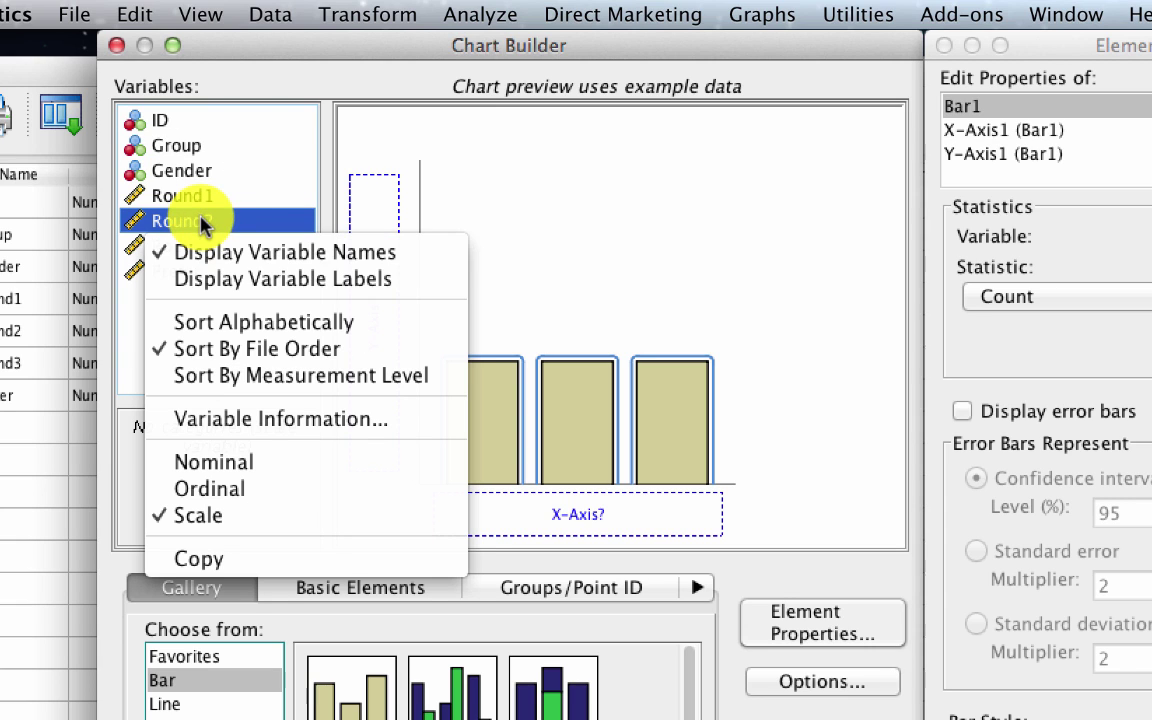
pyautogui.click(219, 280)
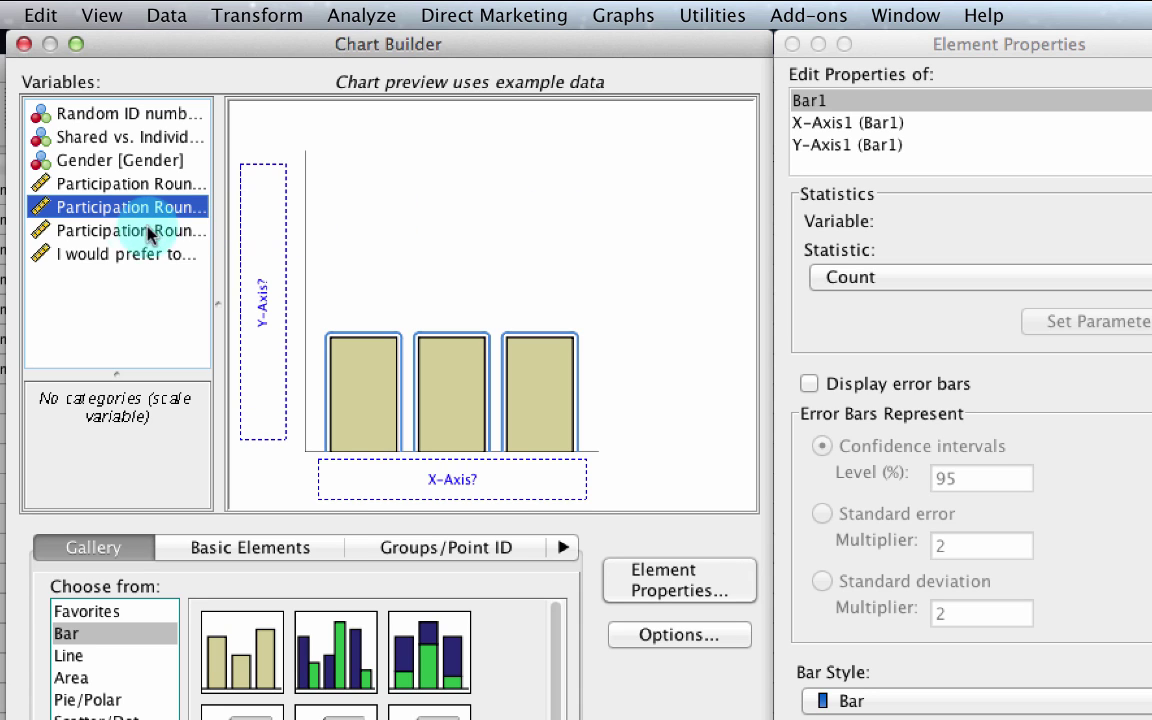
# Step: Display the variables by name and assign Round1, Round2 and Round3 together to the Y-axis as a summary group
pyautogui.rightClick(117, 217)
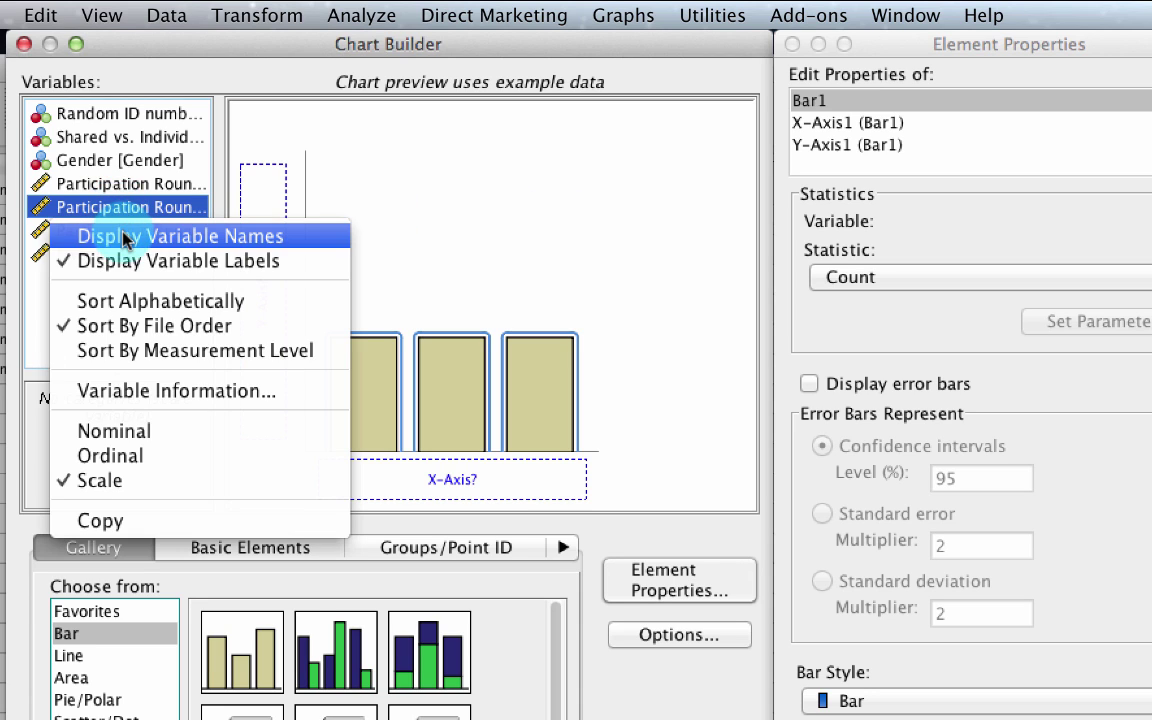
pyautogui.click(122, 237)
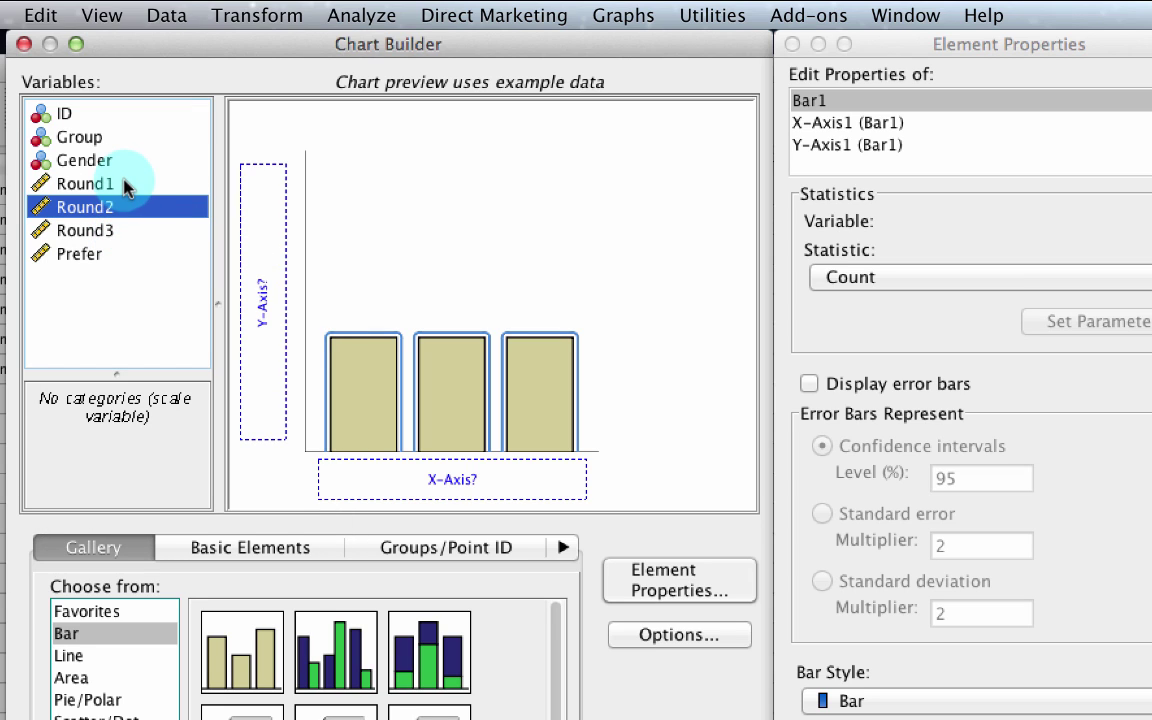
pyautogui.click(124, 183)
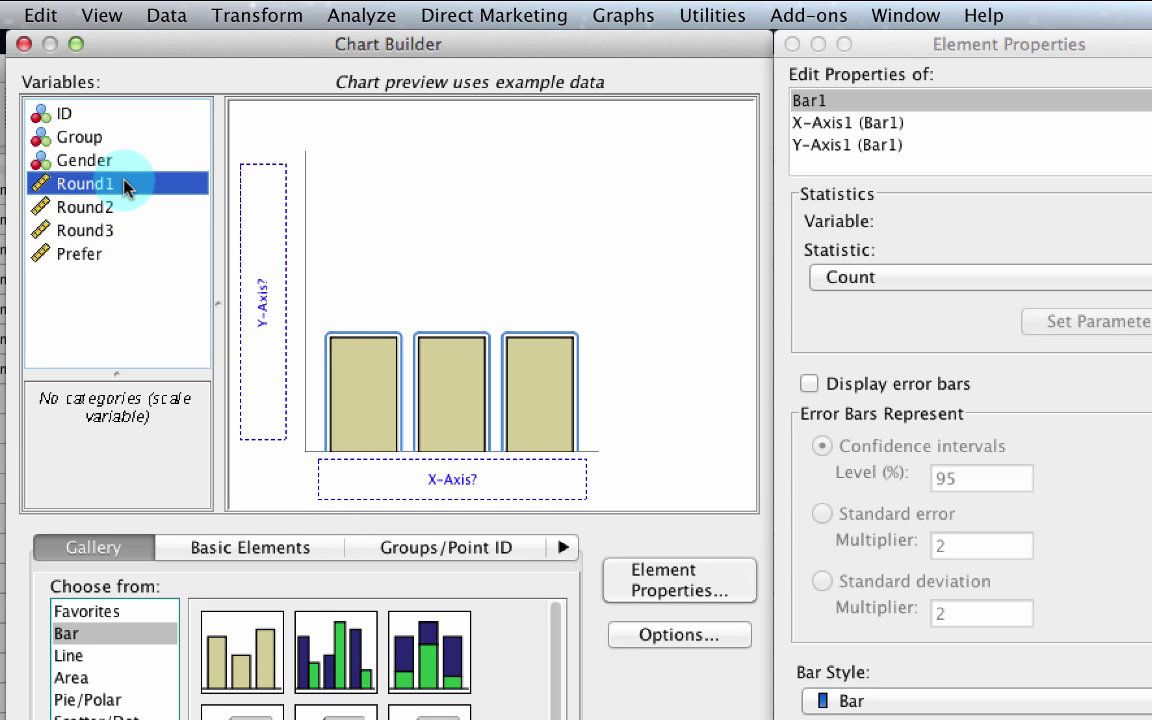
pyautogui.keyDown('shift'); pyautogui.click(130, 230); pyautogui.keyUp('shift')
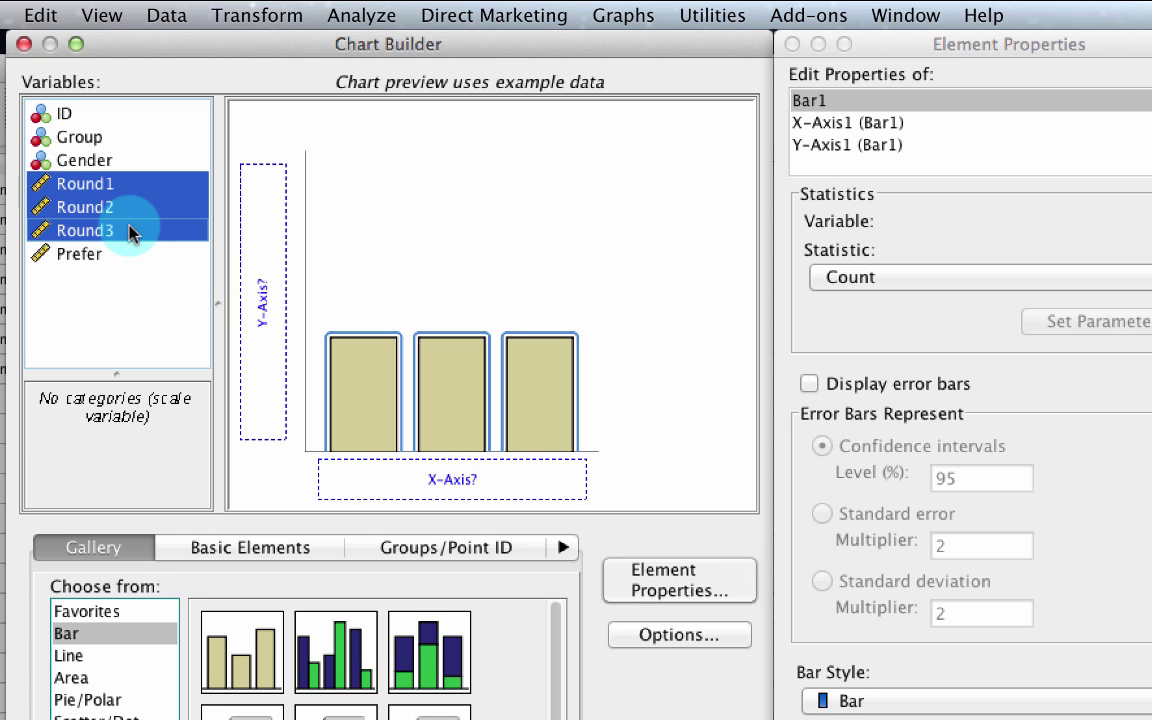
pyautogui.moveTo(129, 228); pyautogui.dragTo(258, 215)
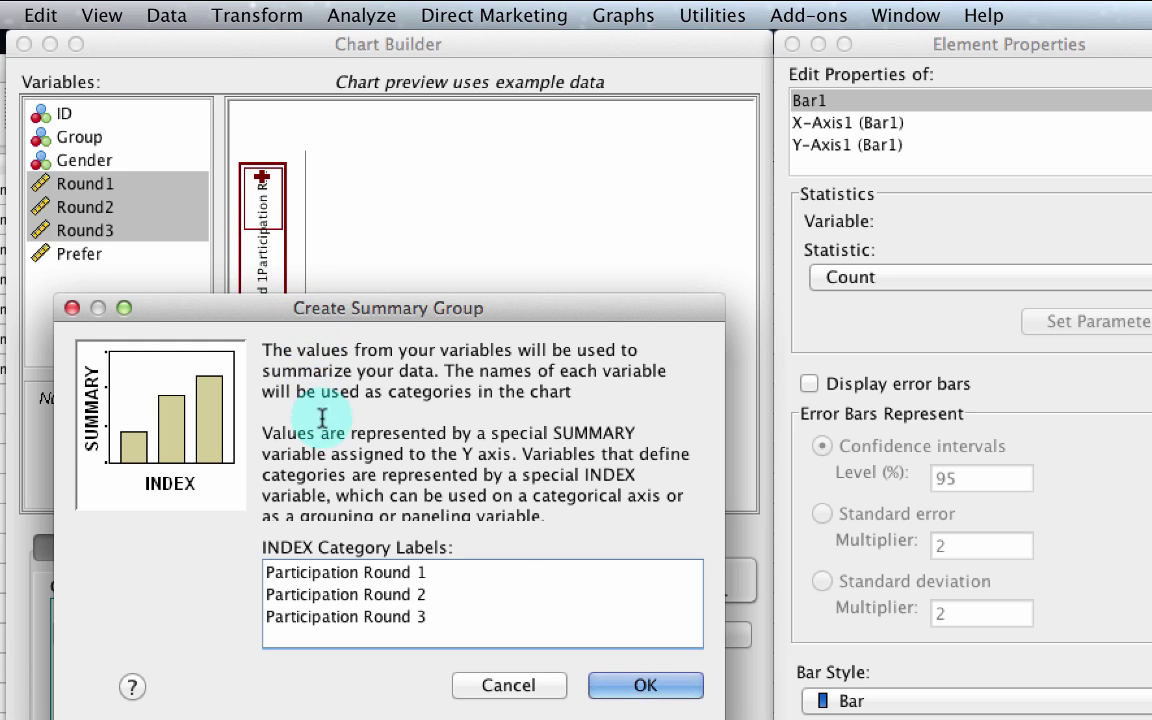
pyautogui.click(640, 684)
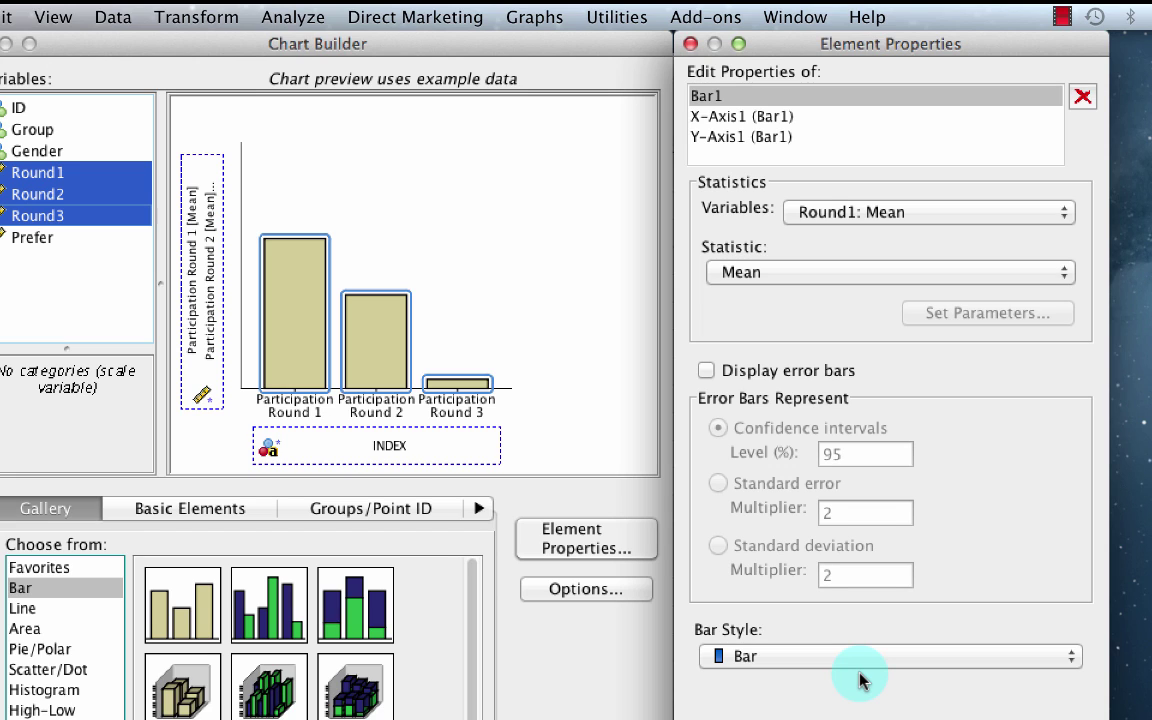
# Step: Set the X-axis label to "Round of Group Interactions" and apply it
pyautogui.click(757, 118)
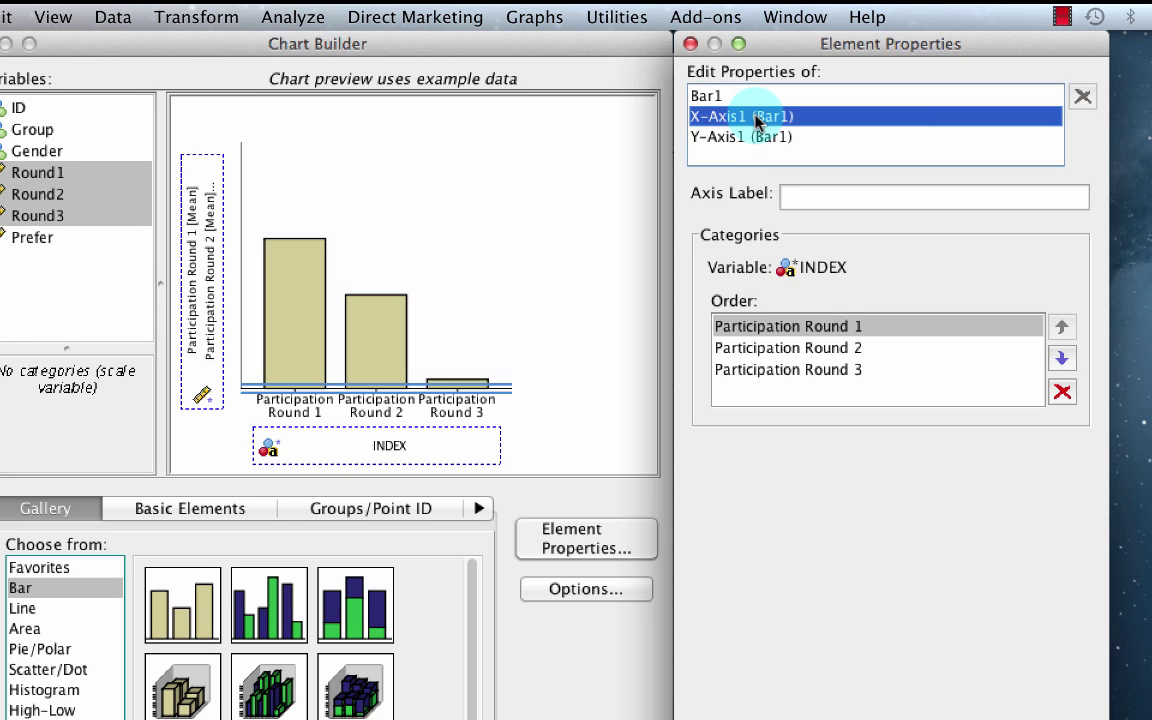
pyautogui.click(811, 197)
pyautogui.write('R')
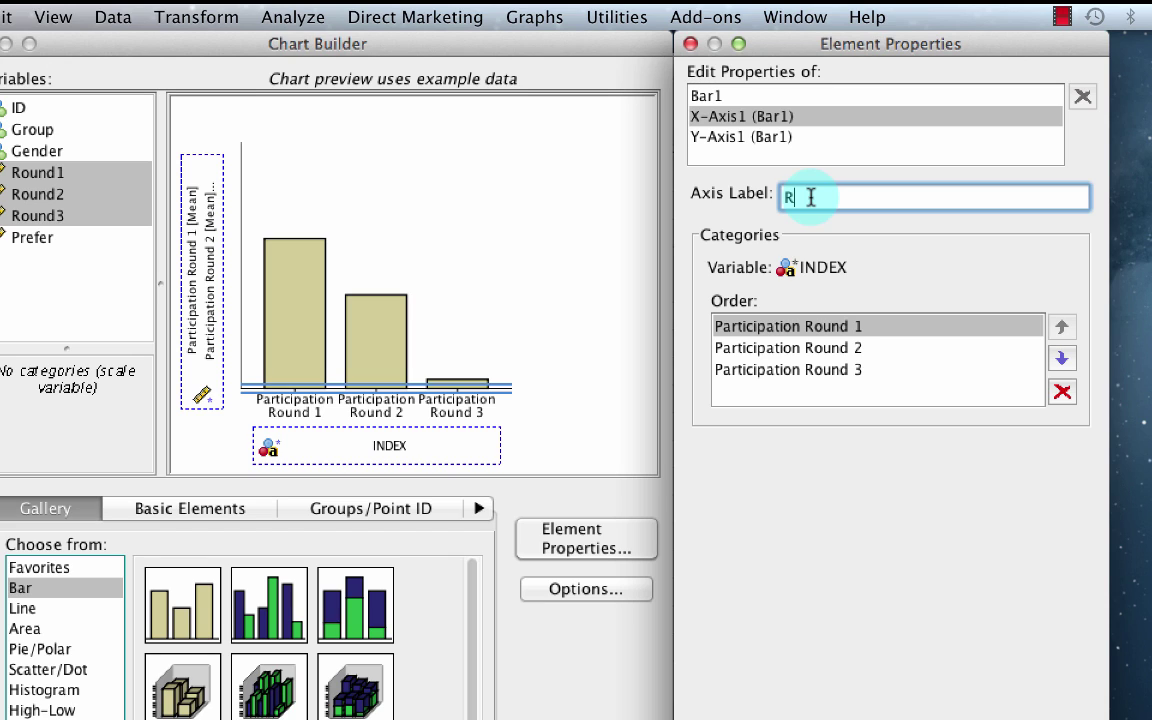
pyautogui.write('ound of Group Interaction')
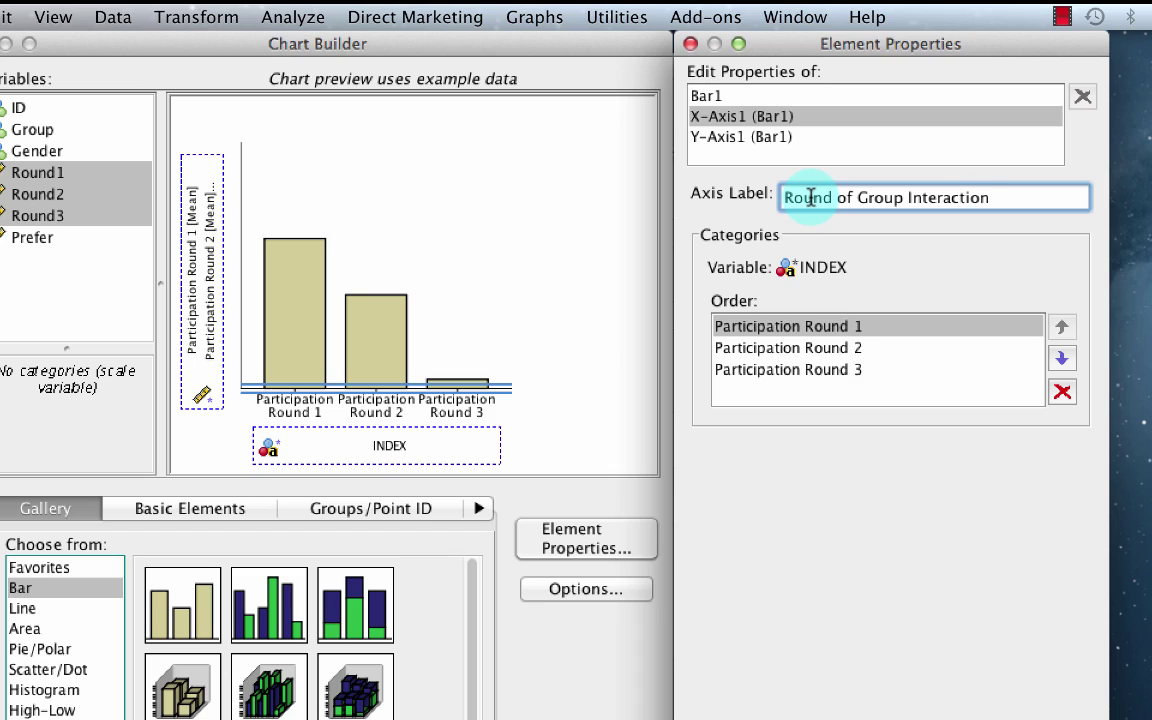
pyautogui.write('s')
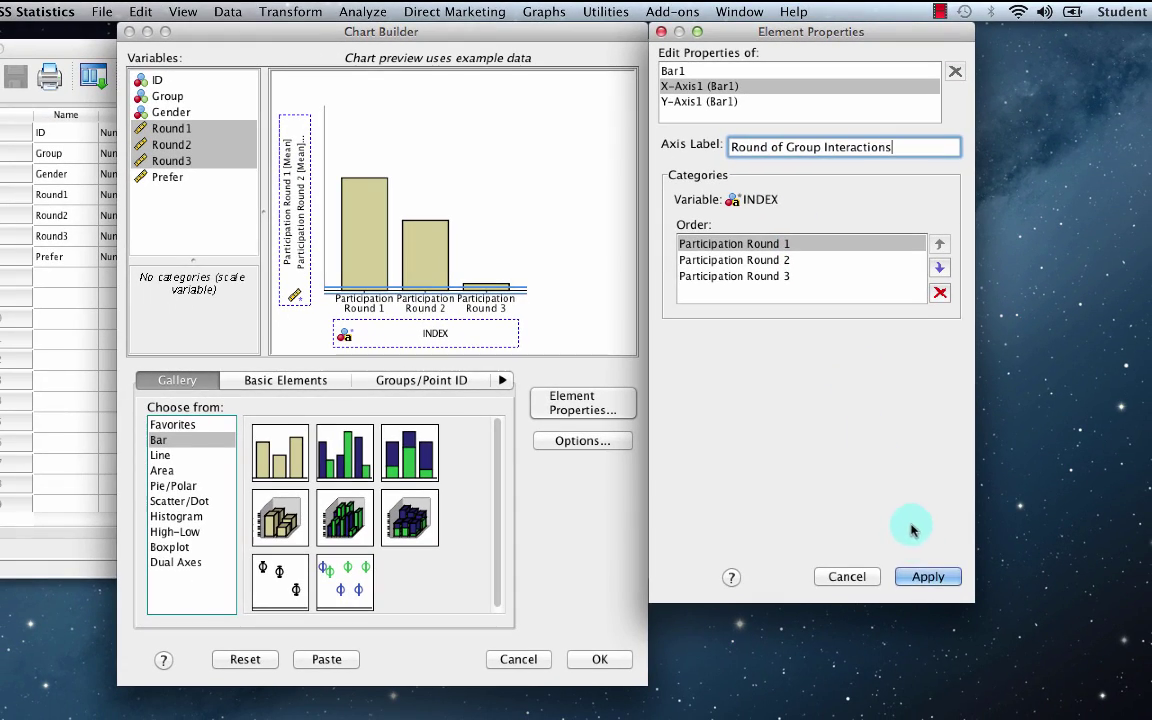
pyautogui.click(923, 576)
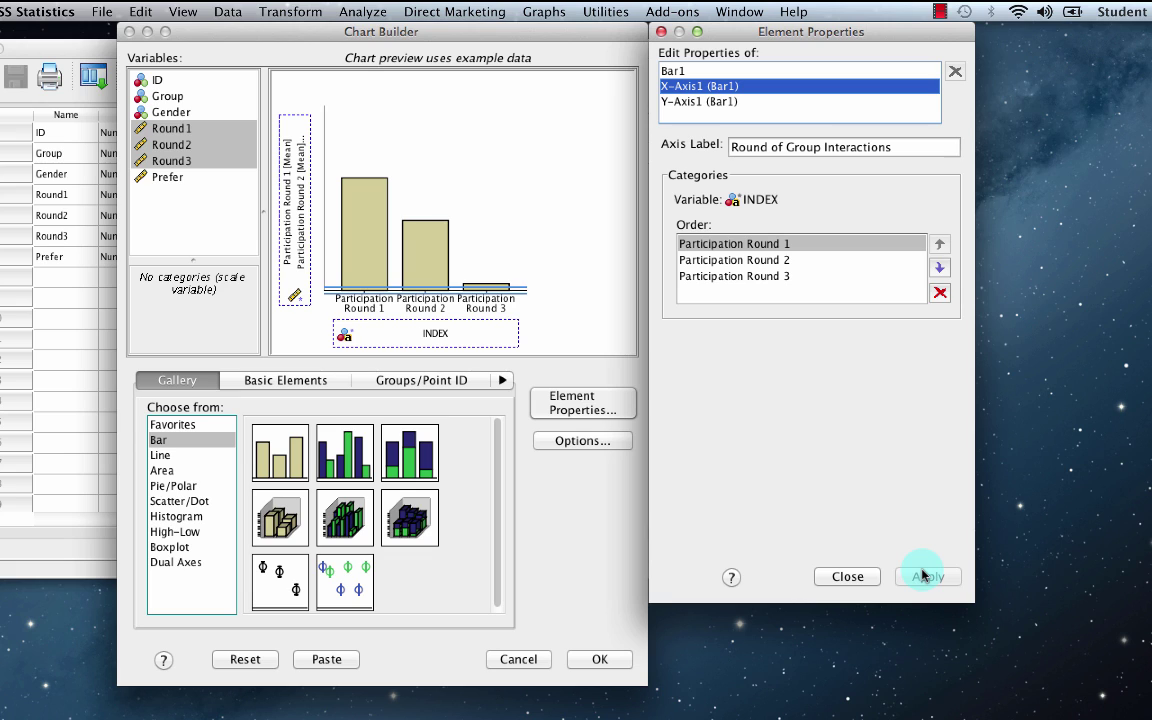
# Step: Set the Y-axis label to "Mean Participation" and apply it
pyautogui.click(752, 103)
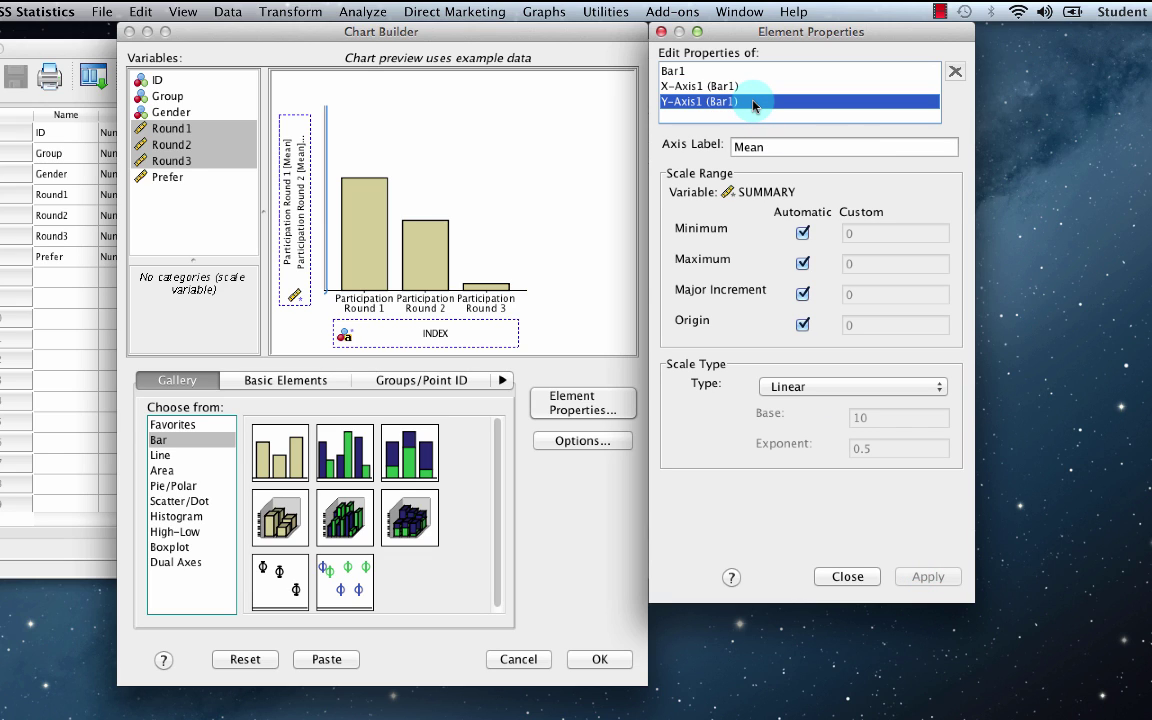
pyautogui.click(776, 147)
pyautogui.write('P')
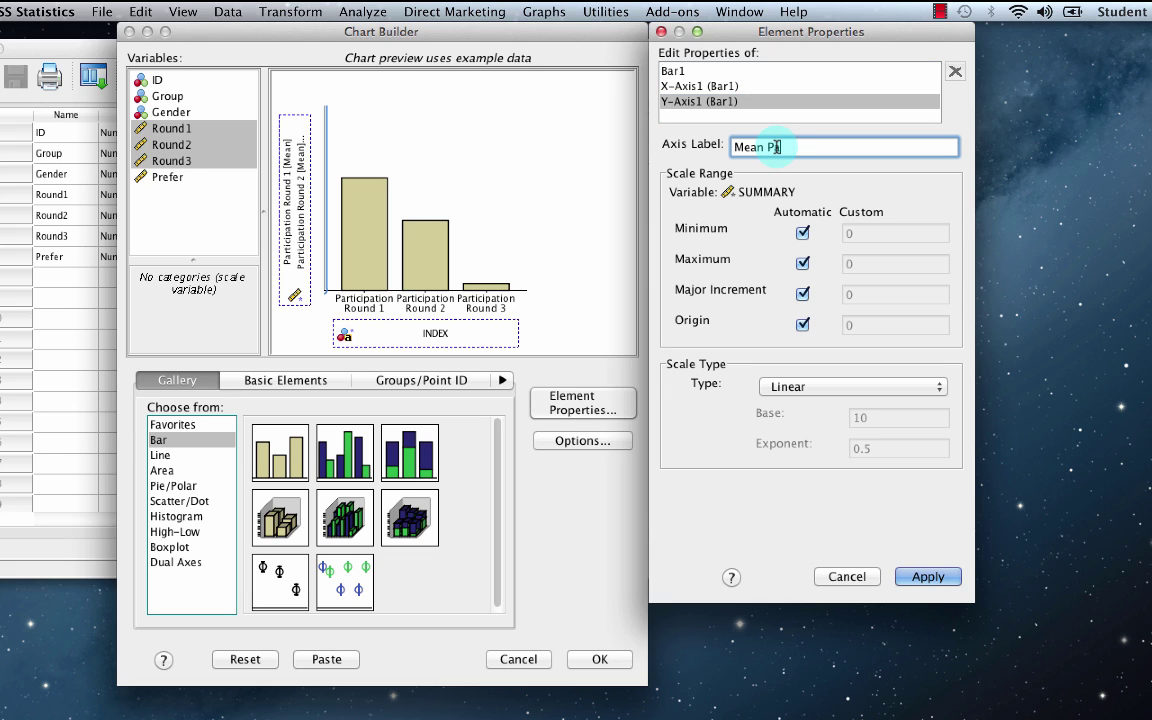
pyautogui.write('articipation')
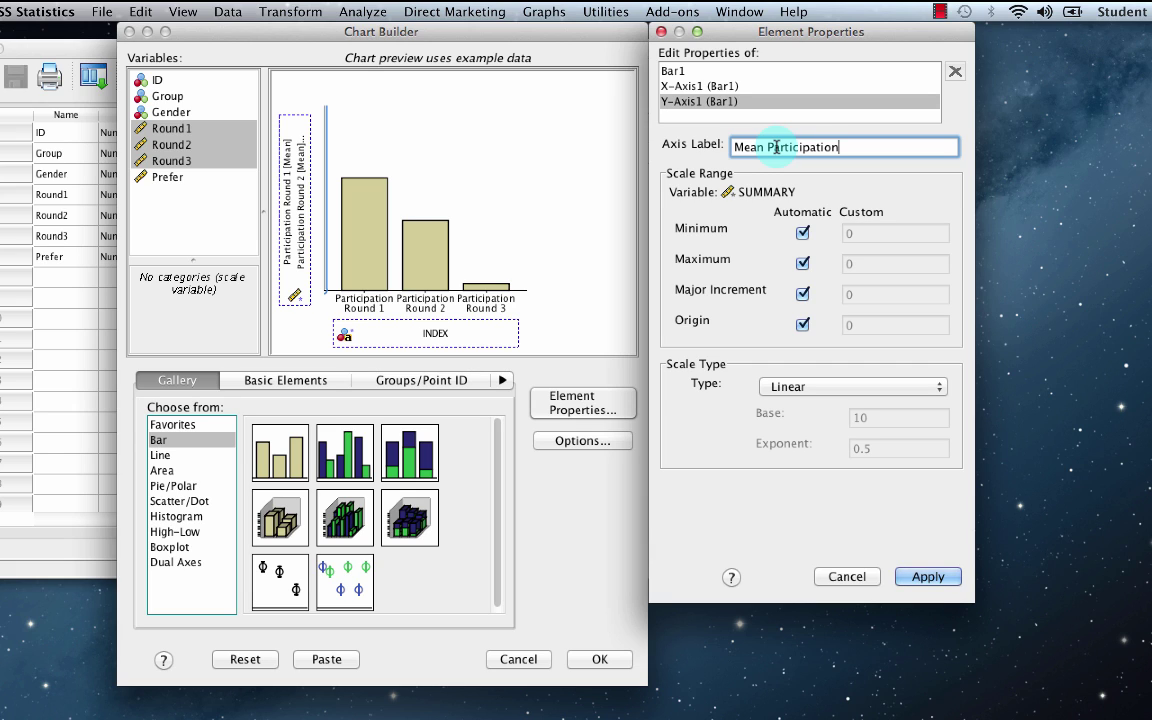
pyautogui.click(922, 576)
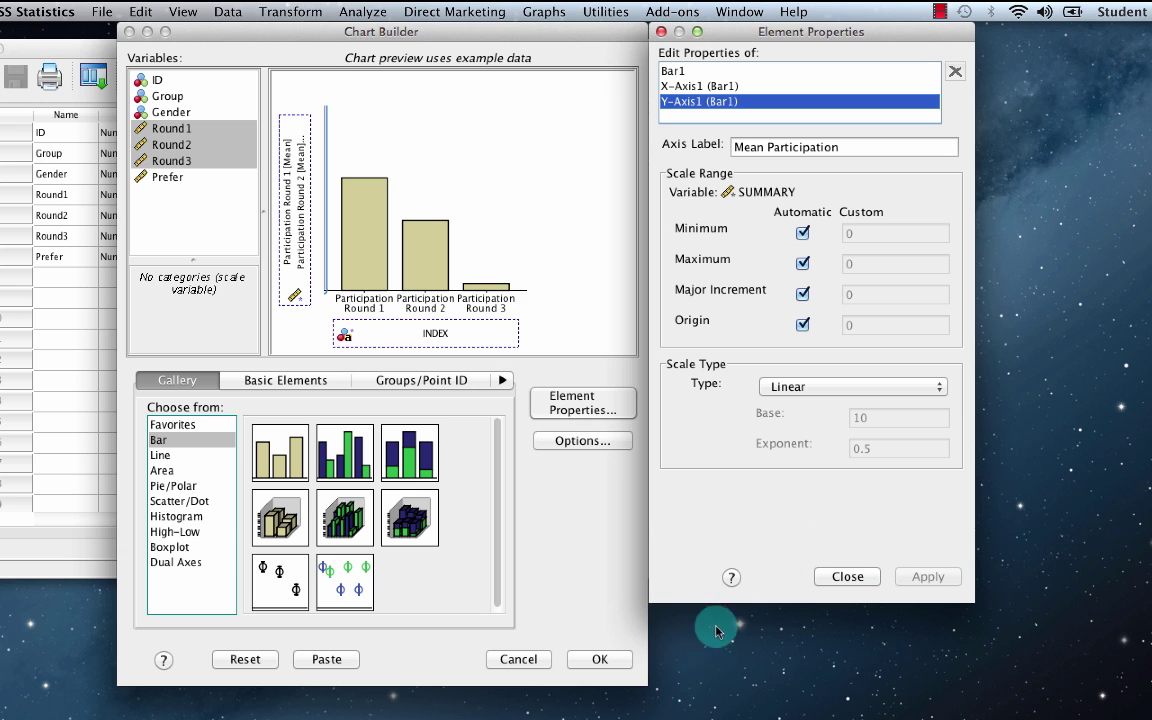
# Step: Generate the bar chart and bring the finished graph into view in the output
pyautogui.click(600, 660)
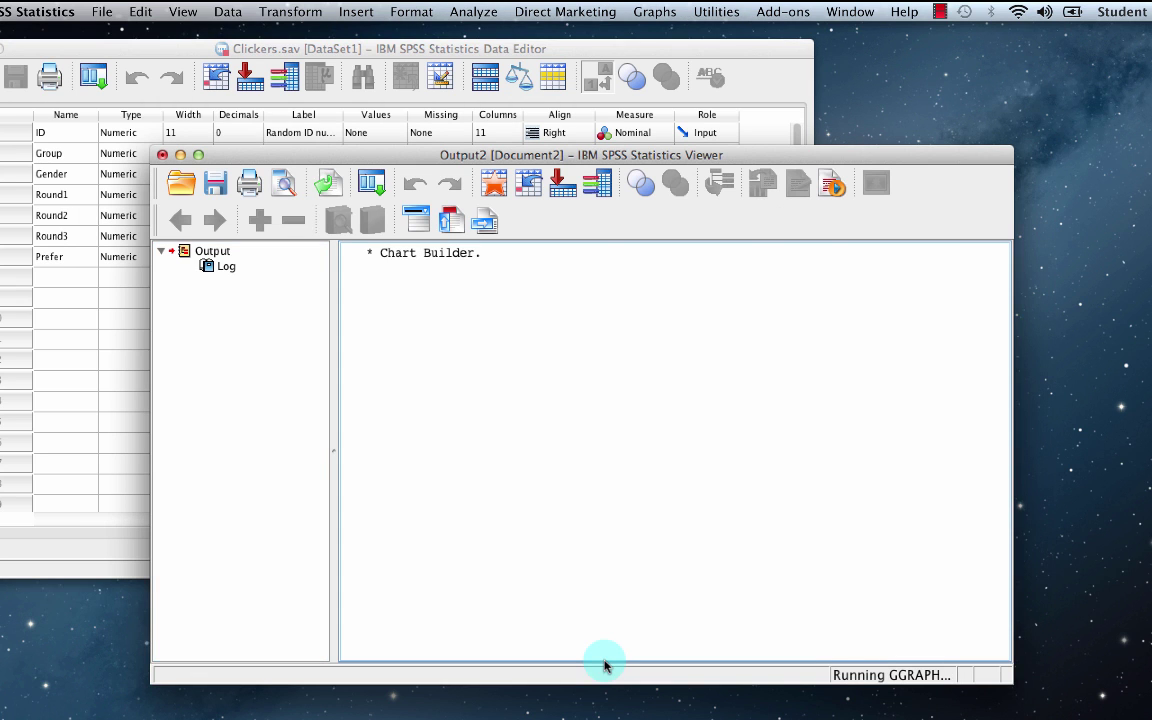
pyautogui.click(638, 622)
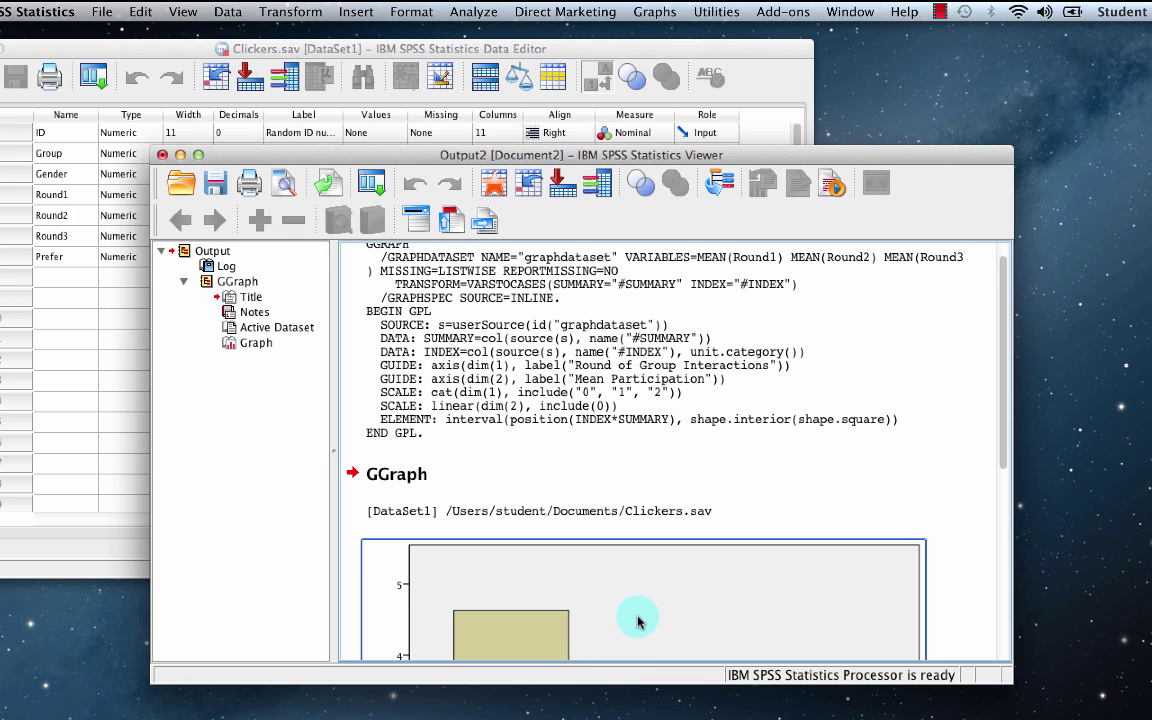
pyautogui.scroll(-6, 638, 622)
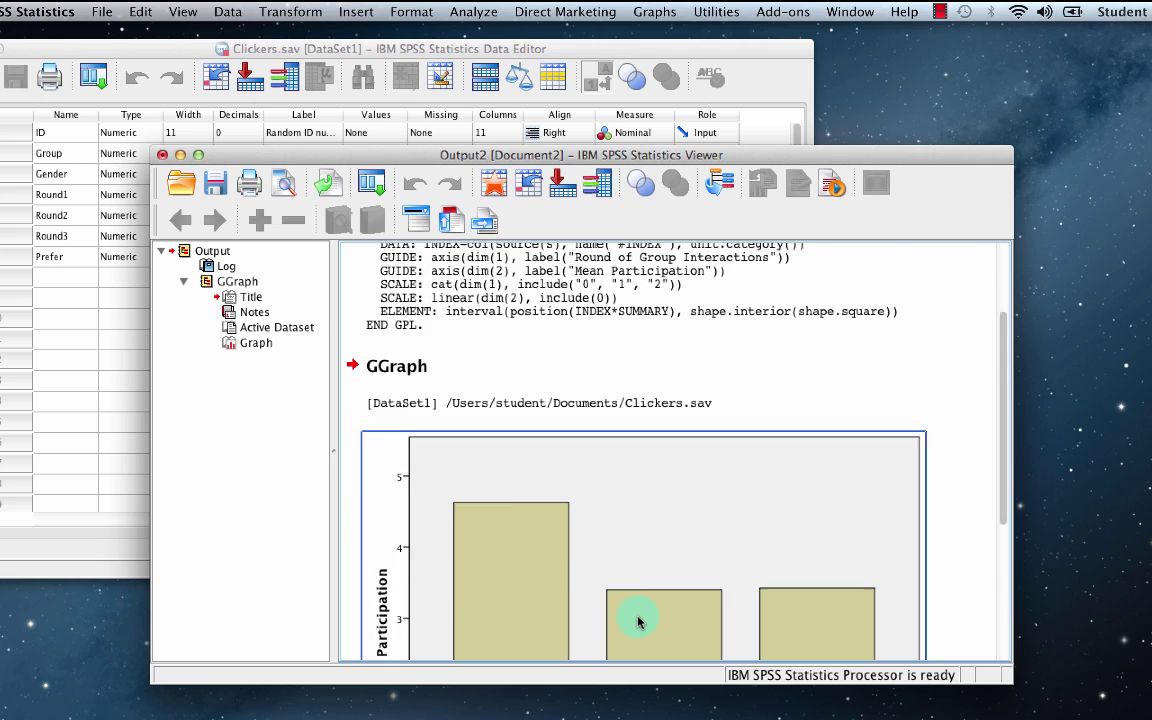
pyautogui.scroll(-1, 638, 622)
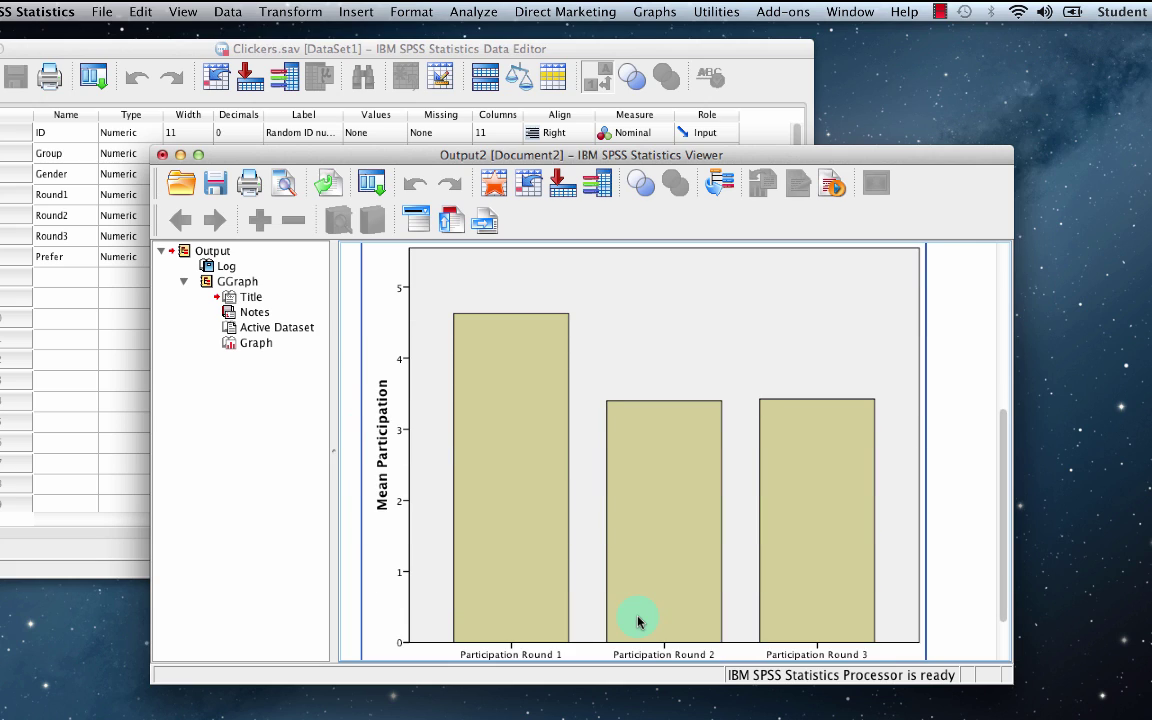